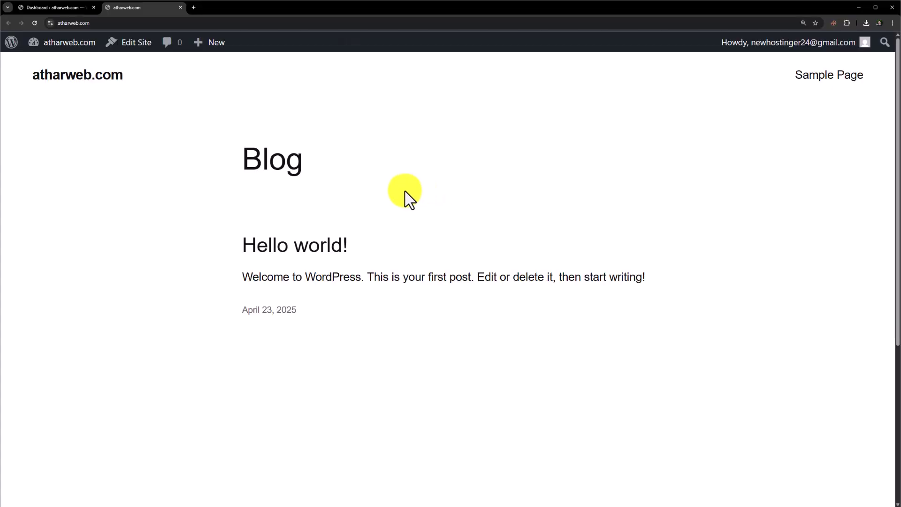
Return to the WordPress dashboard and go to Appearance > Themes.
scroll(408, 199, down, 5)
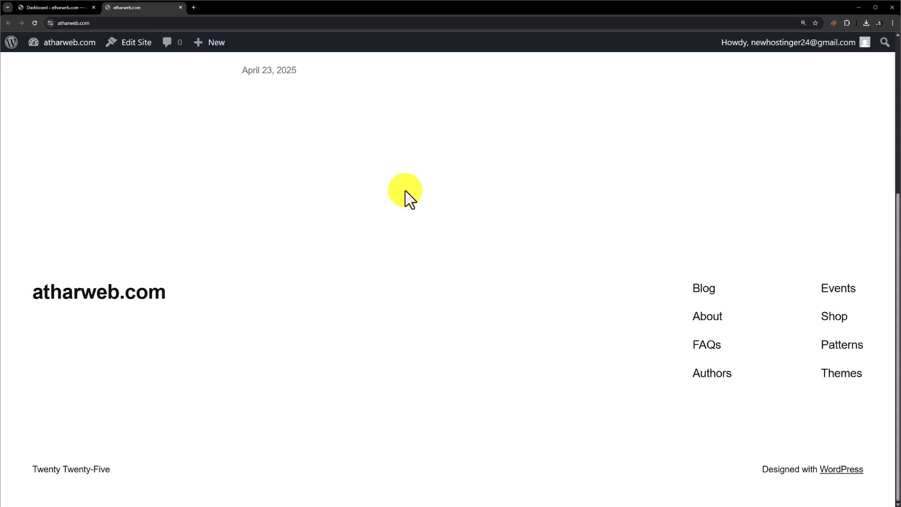
scroll(409, 200, up, 5)
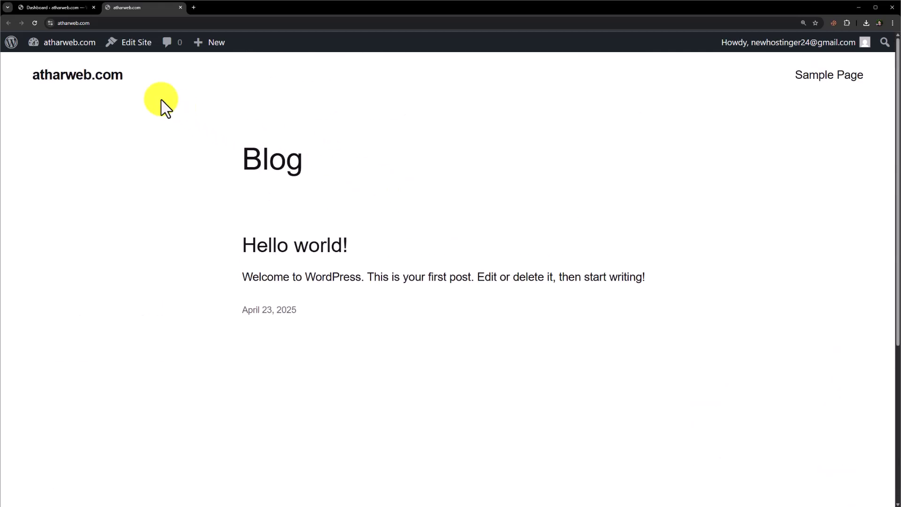
click(54, 7)
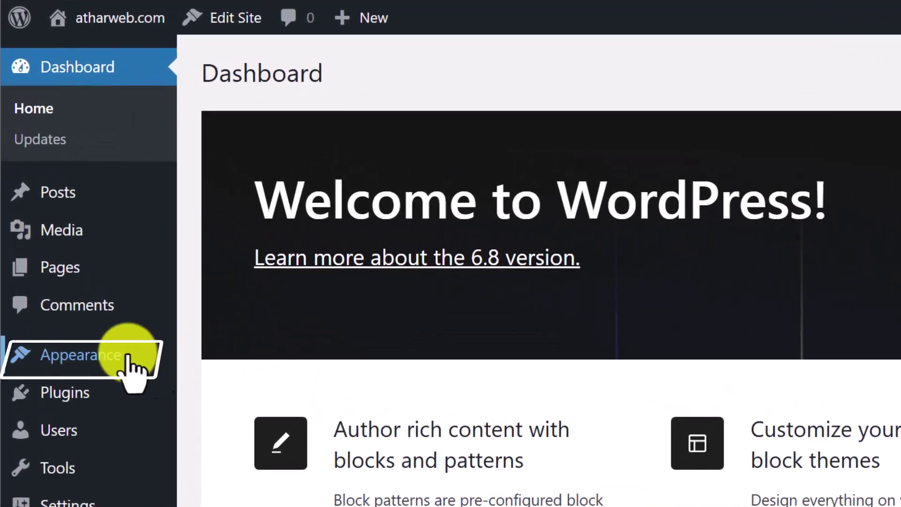
mouse_move(124, 362)
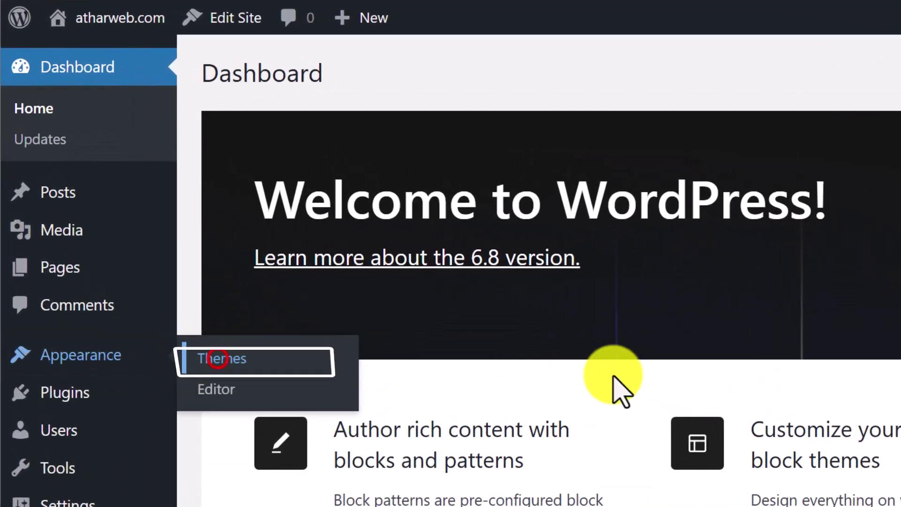
click(217, 361)
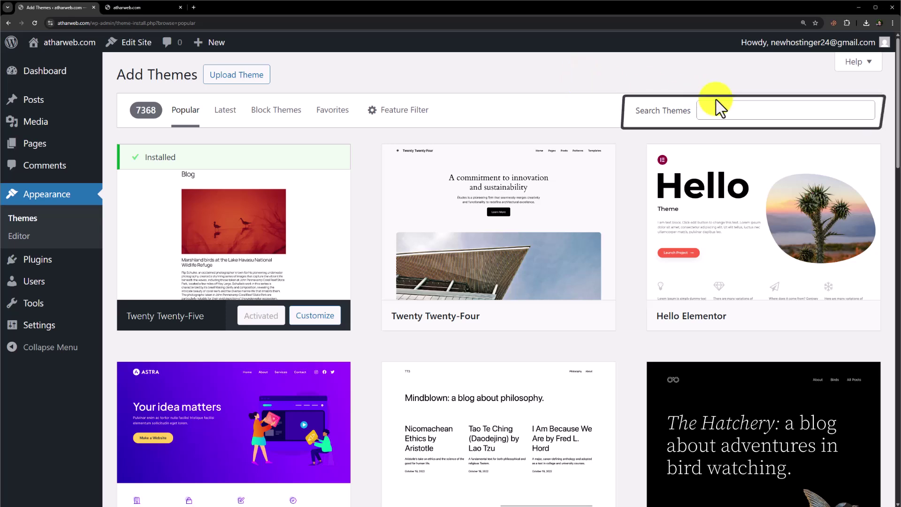
Search the theme directory for 'astra', then install and activate the Astra theme.
click(731, 110)
text(astra)
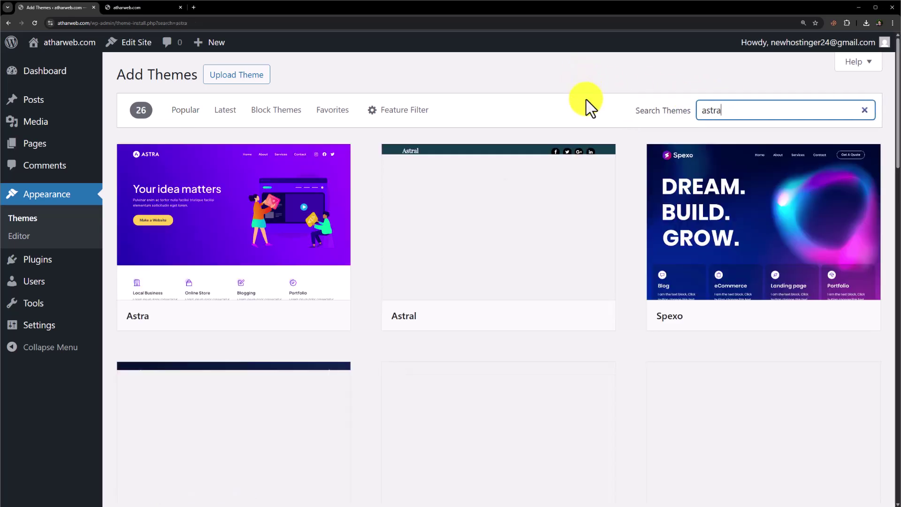
mouse_move(254, 257)
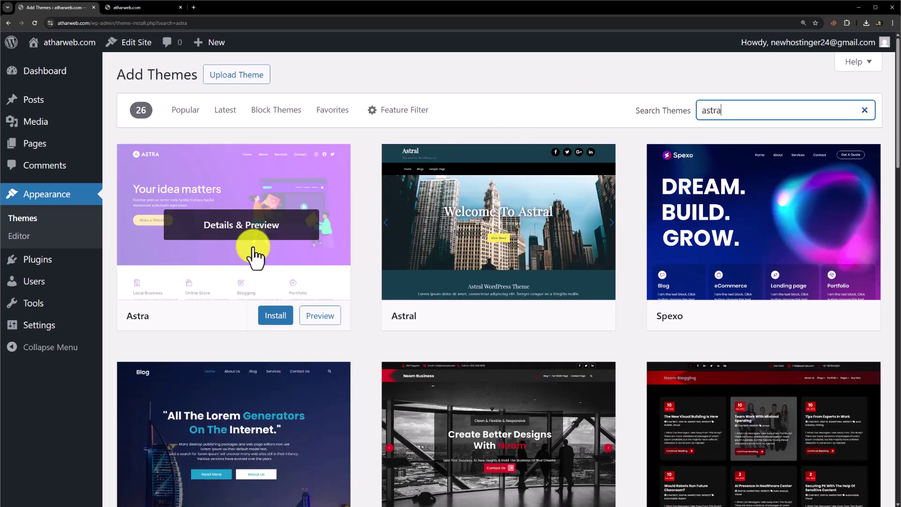
click(277, 317)
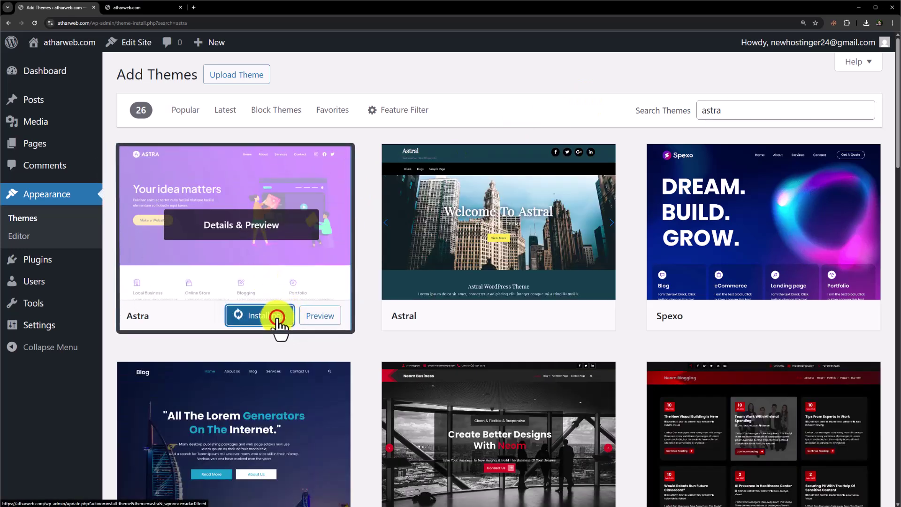
click(260, 318)
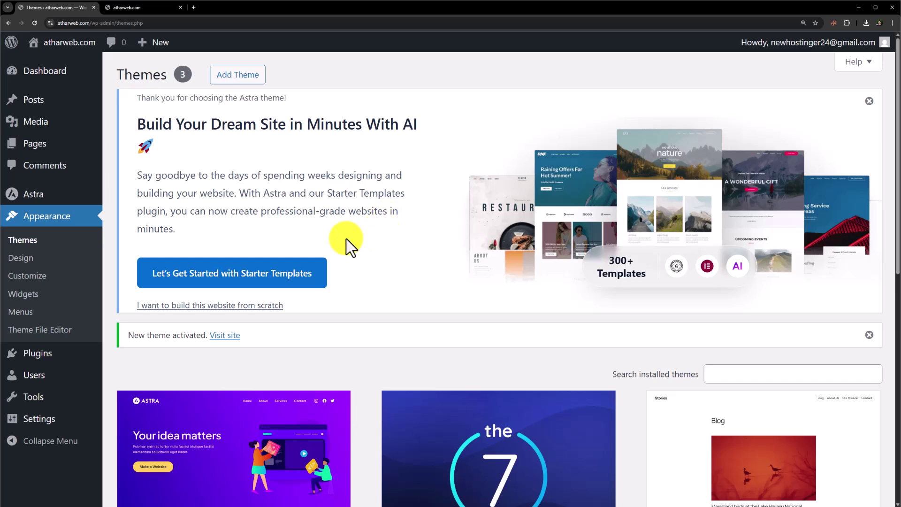
Launch Starter Templates with classic templates and Elementor, skip the AI builder, and browse the library.
click(266, 281)
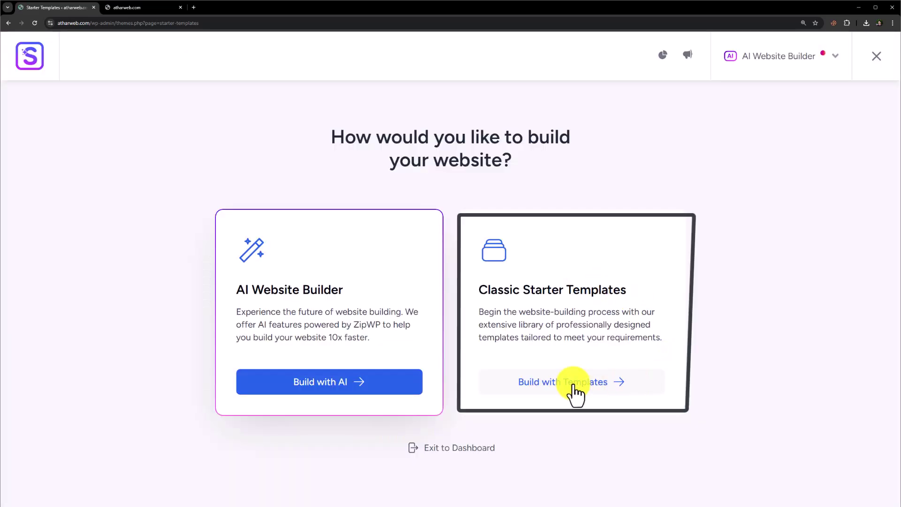
click(560, 383)
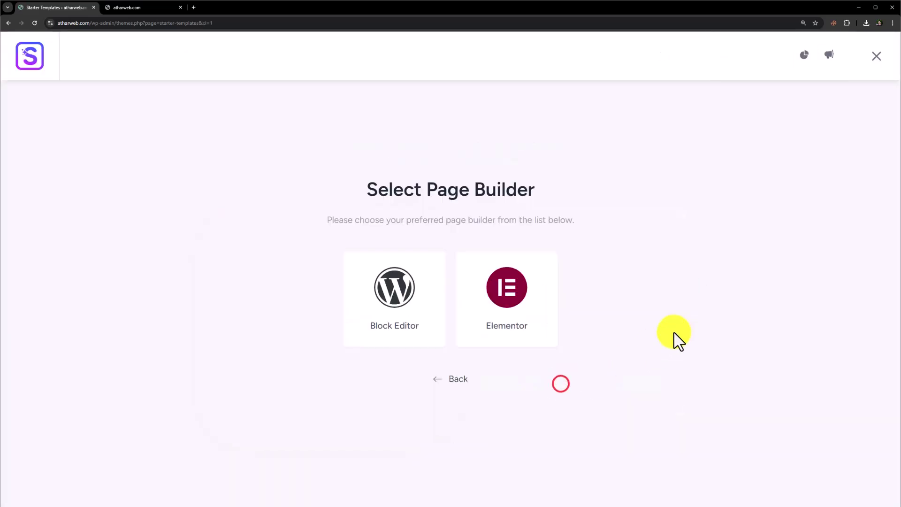
click(520, 311)
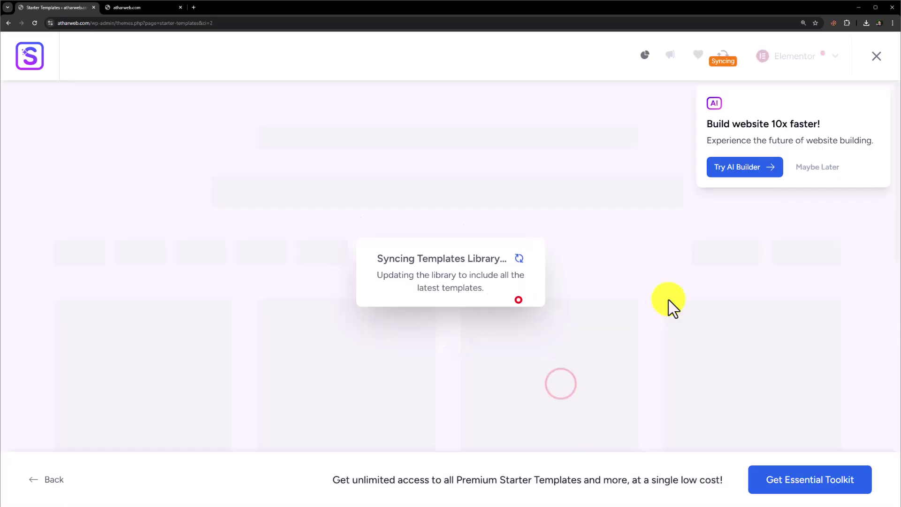
click(812, 169)
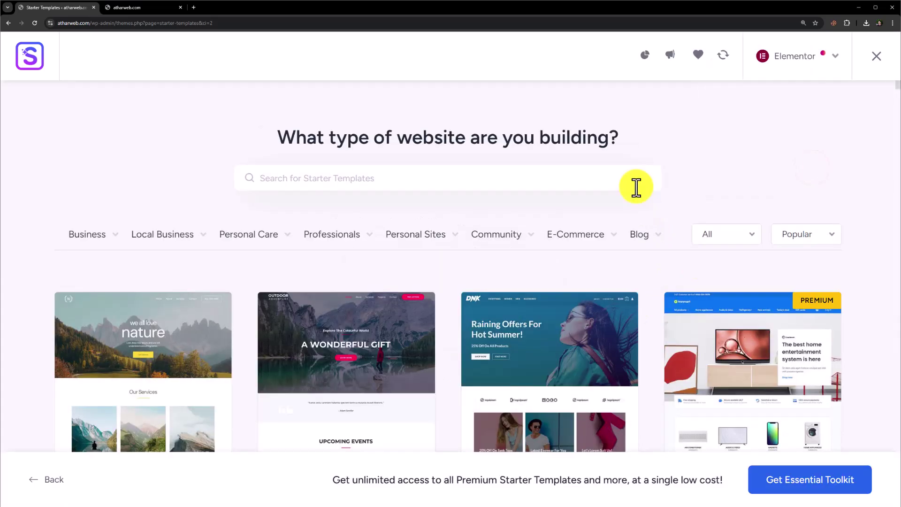
scroll(636, 186, down, 8)
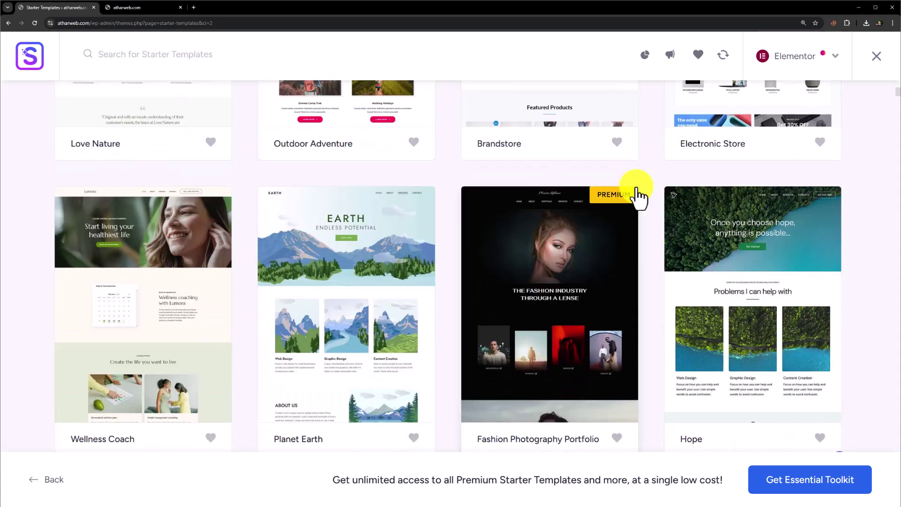
scroll(652, 195, down, 6)
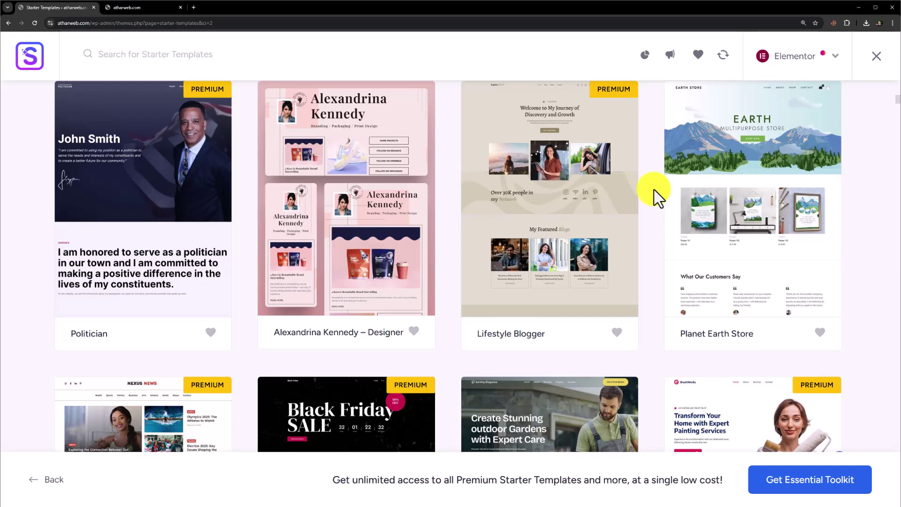
scroll(656, 195, down, 15)
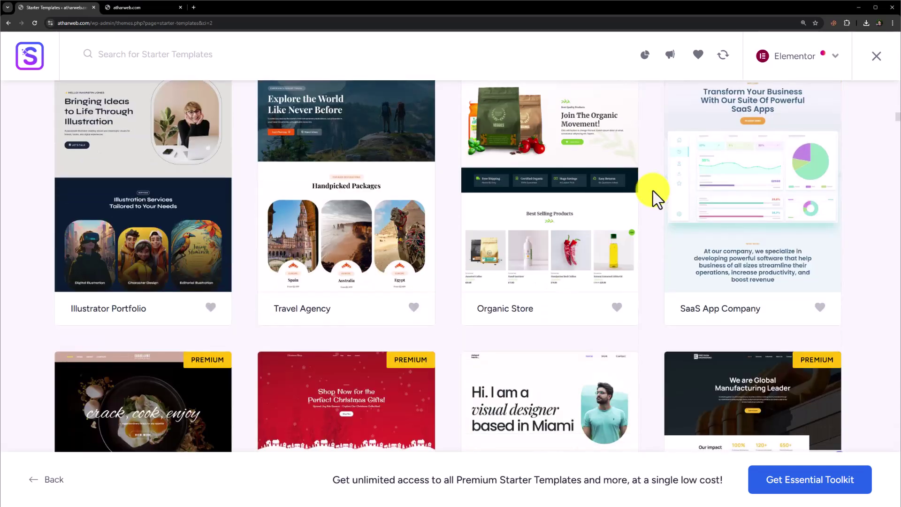
scroll(657, 195, up, 18)
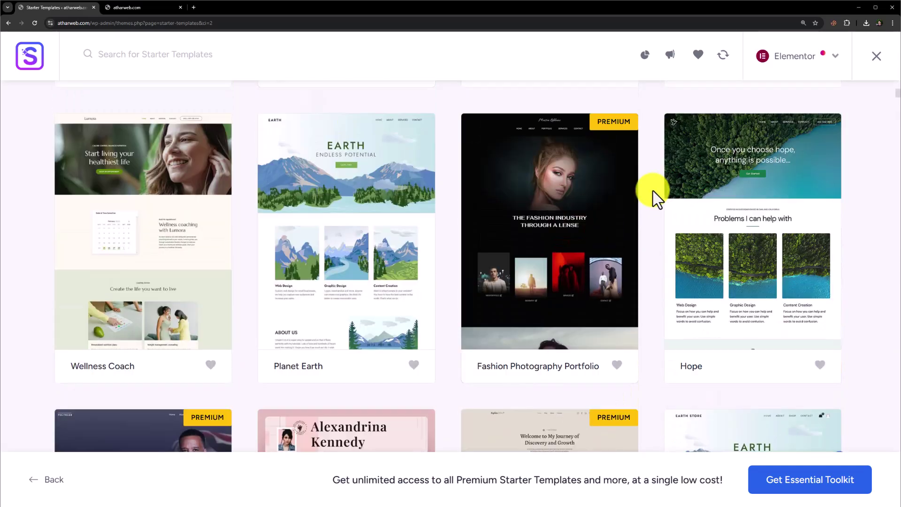
scroll(656, 198, up, 10)
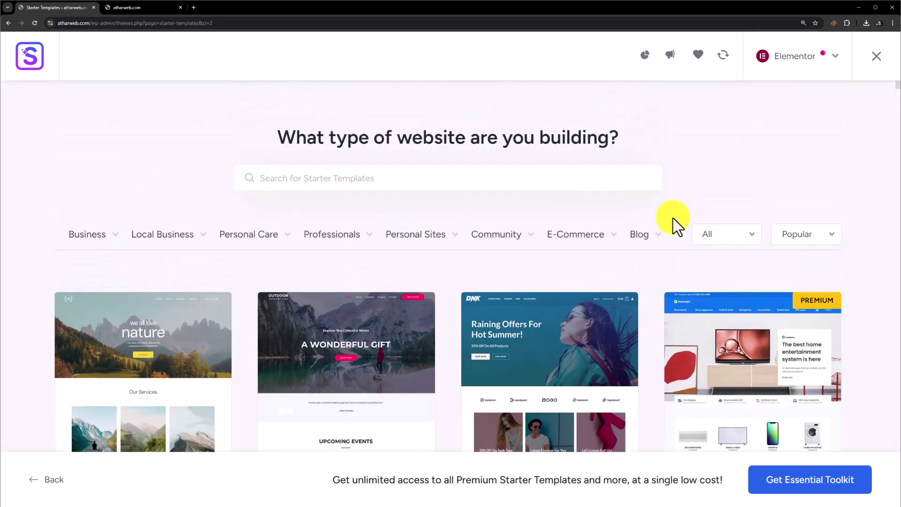
Filter the templates to Blog and scroll down to Fashion Lifestyle Blog.
click(648, 238)
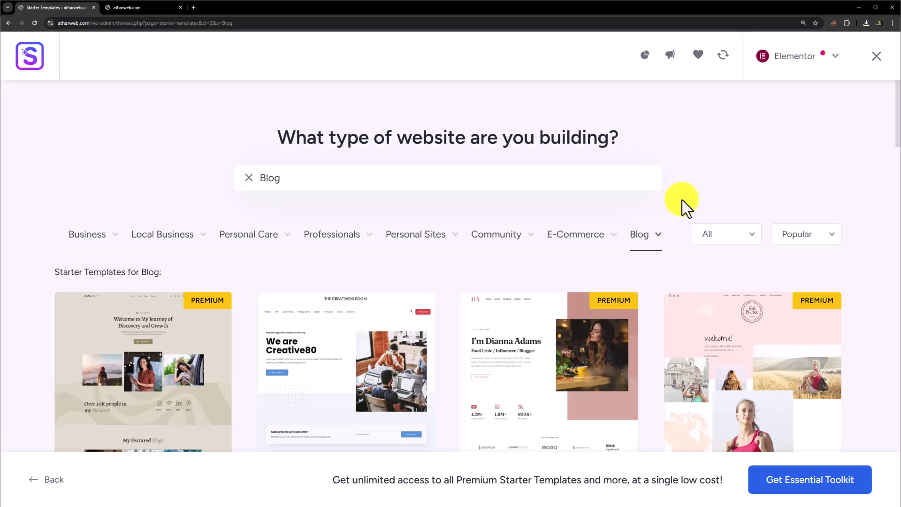
scroll(681, 201, down, 2)
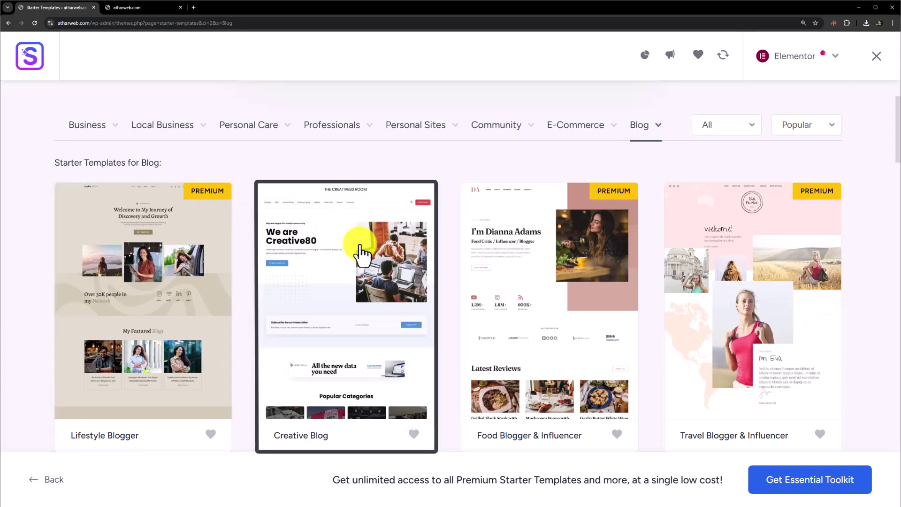
scroll(429, 287, down, 6)
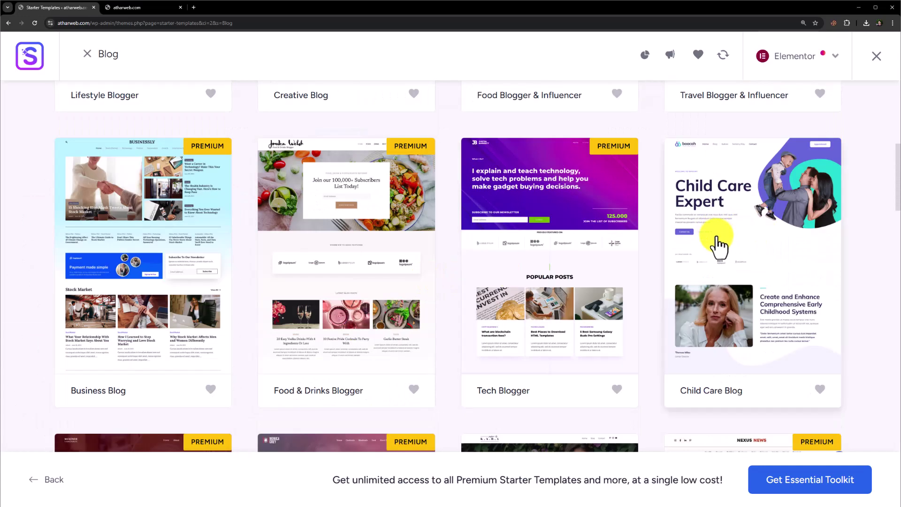
scroll(718, 247, down, 5)
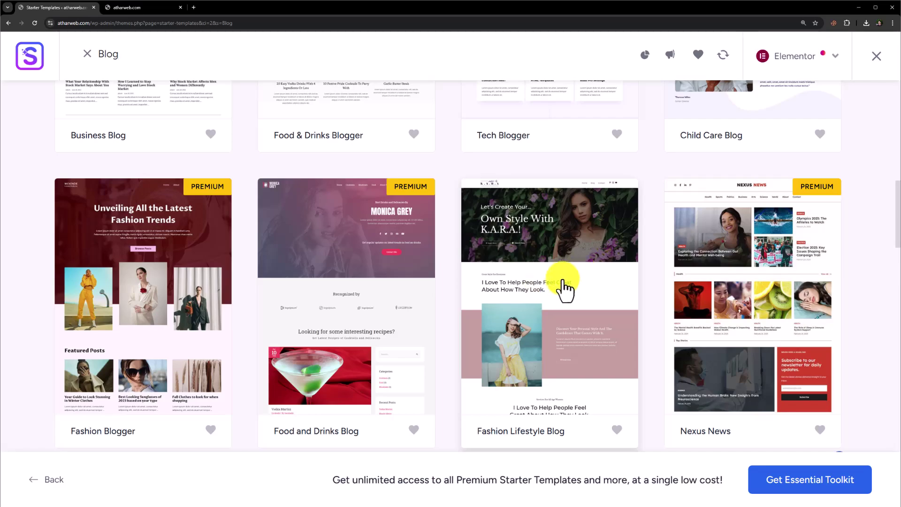
scroll(554, 287, down, 3)
scroll(680, 221, up, 15)
scroll(680, 226, down, 9)
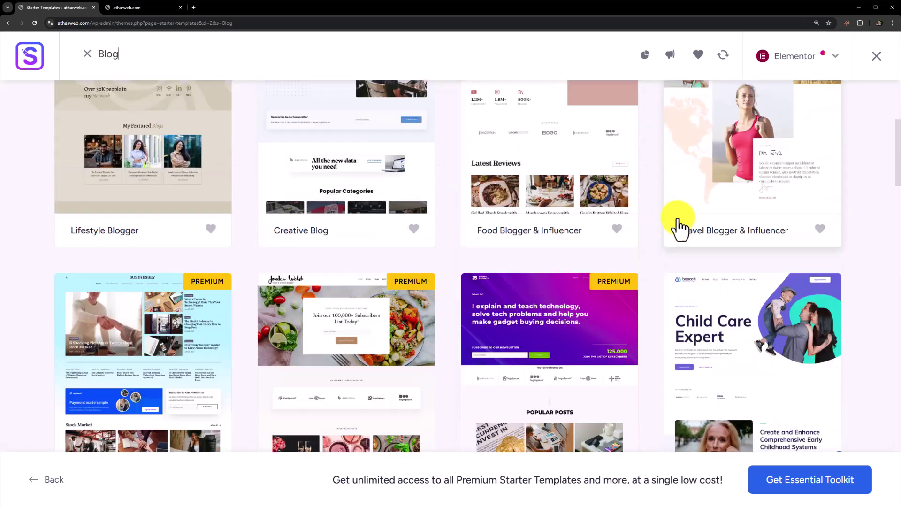
scroll(676, 230, down, 5)
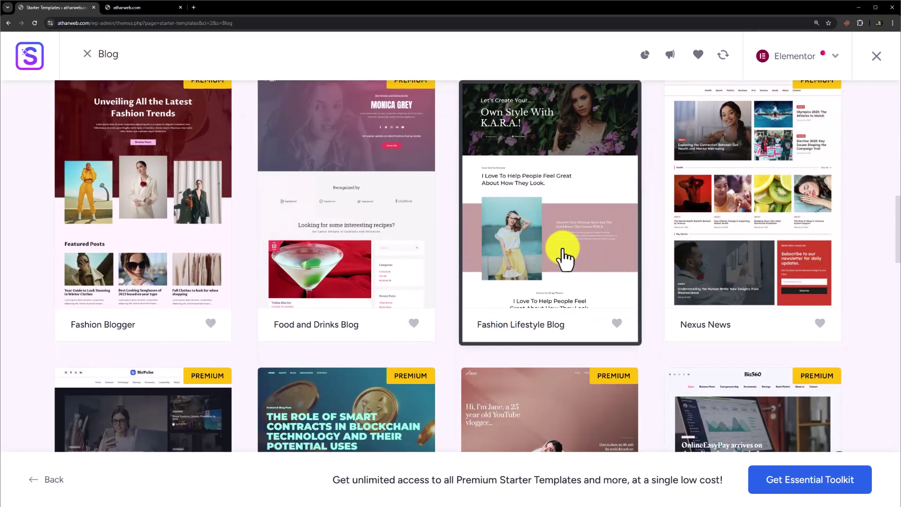
Build the Fashion Lifestyle Blog template with default logo, fonts, colours and no extra features.
click(547, 256)
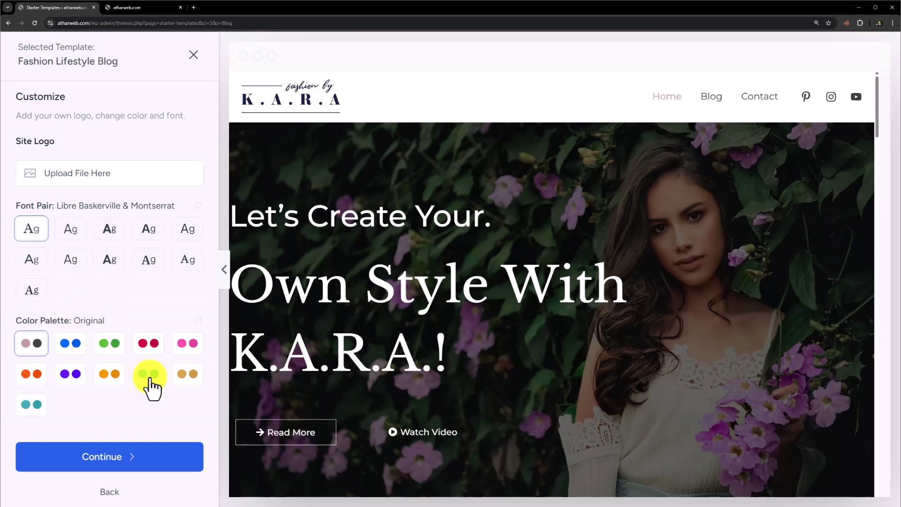
click(122, 460)
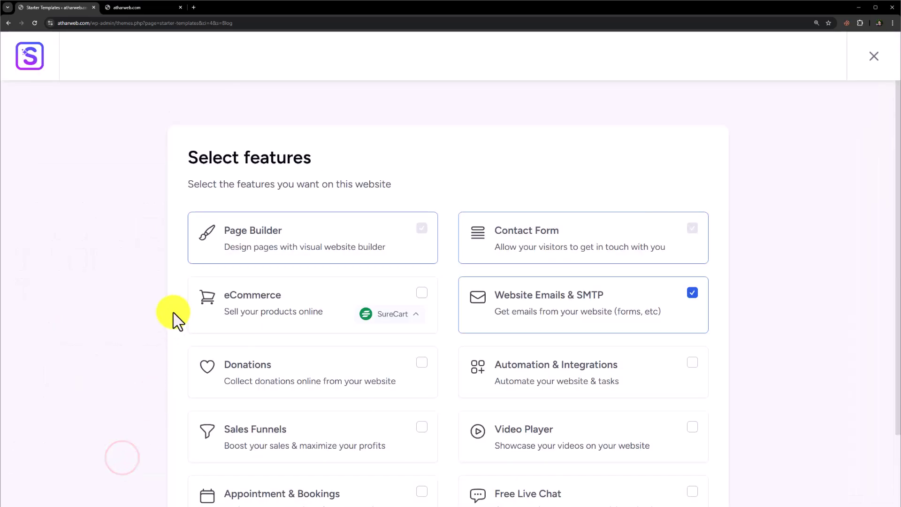
scroll(178, 320, down, 3)
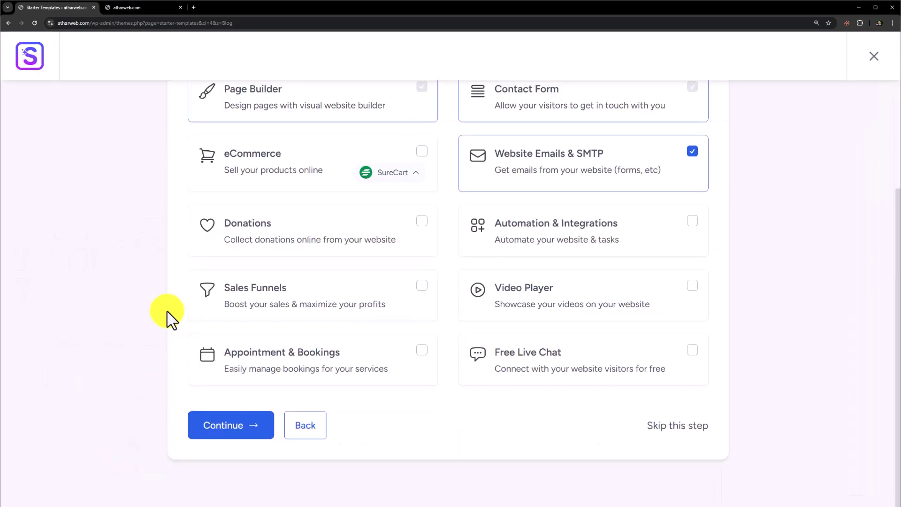
click(686, 430)
scroll(658, 380, down, 2)
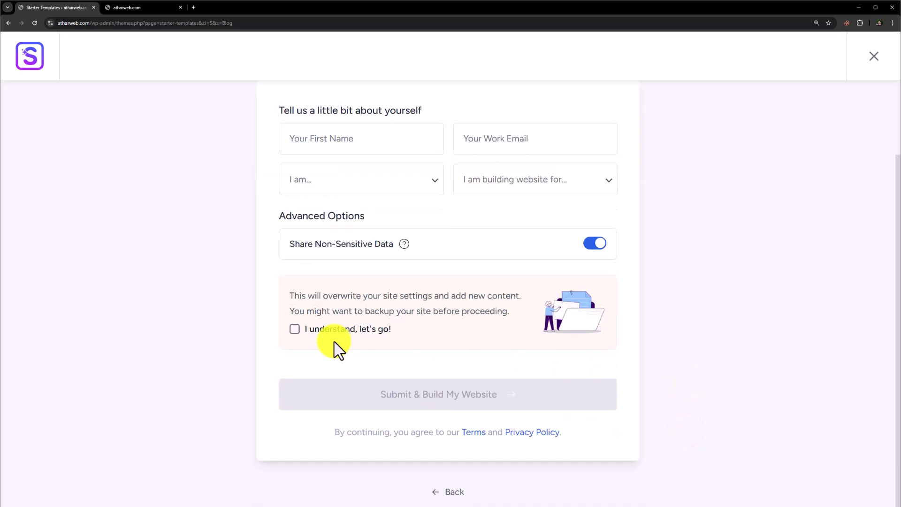
click(295, 329)
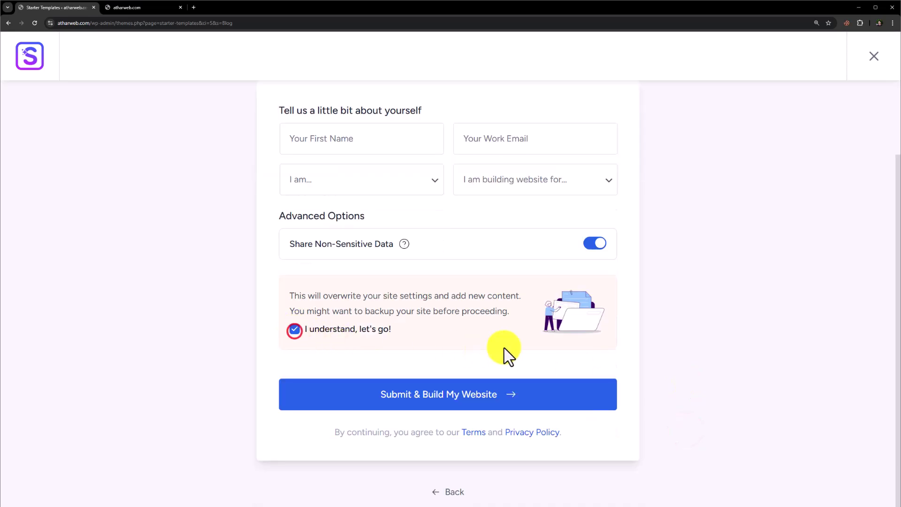
click(443, 398)
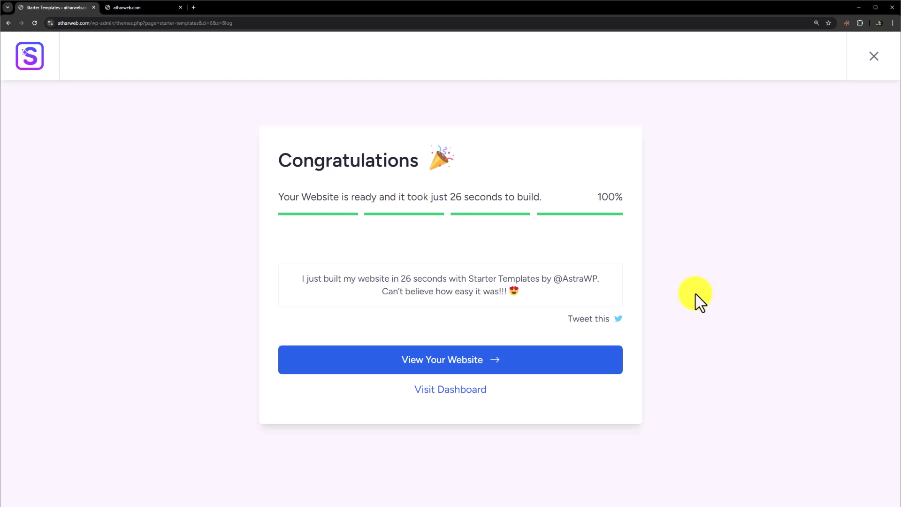
Preview the finished K.A.R.A site, scrolling its homepage and the Blog page of sample posts.
click(432, 362)
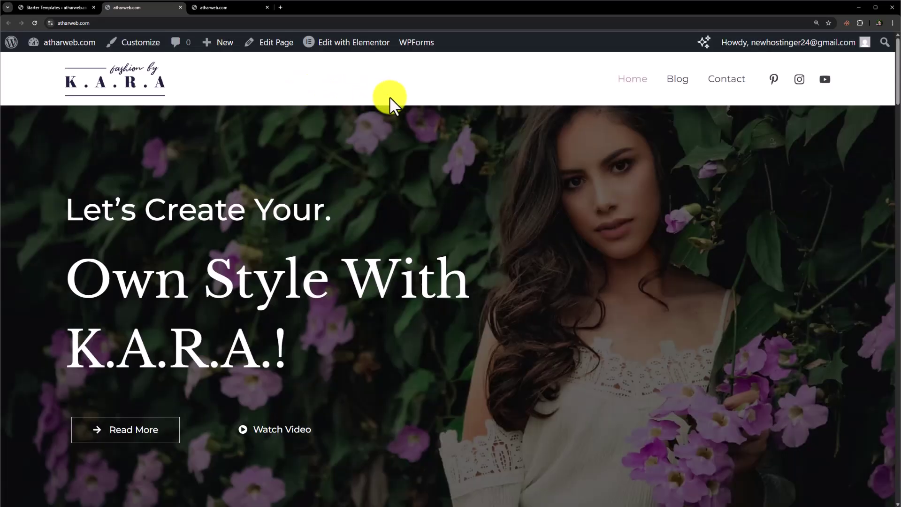
scroll(388, 97, down, 15)
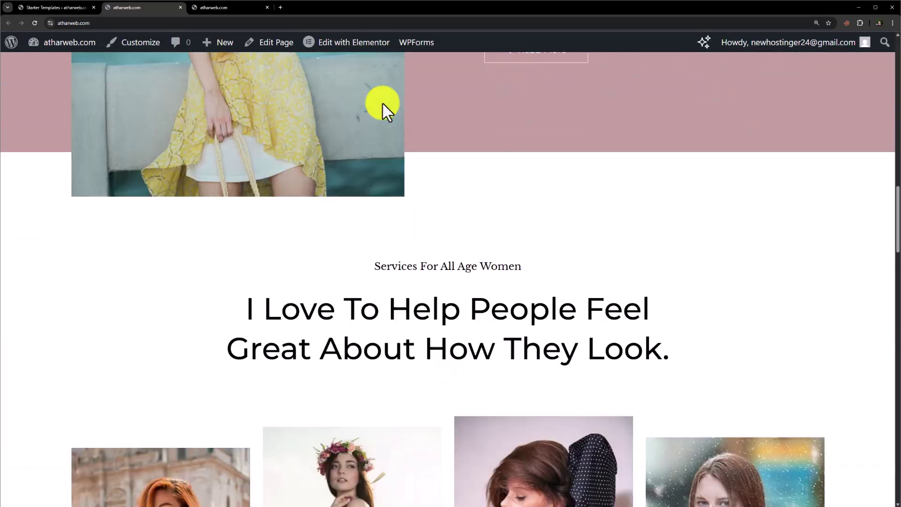
scroll(382, 104, down, 15)
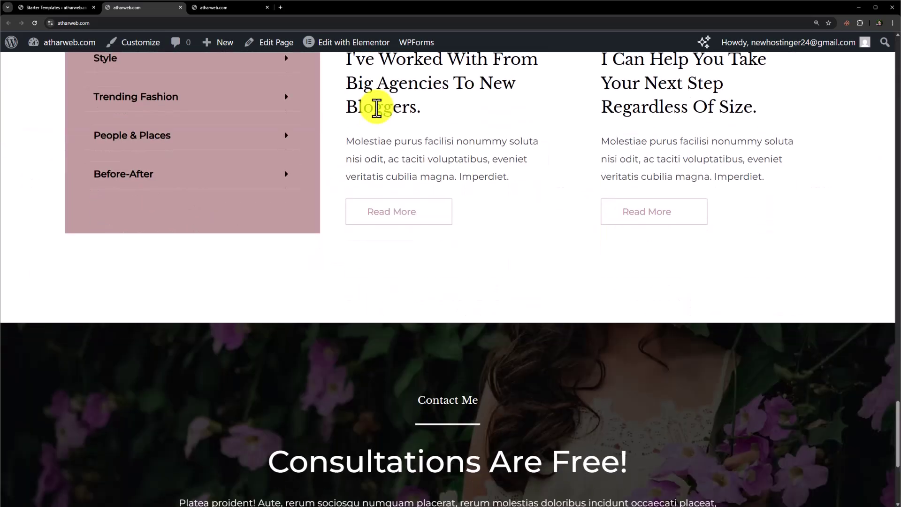
scroll(376, 106, down, 5)
drag(895, 439, 879, 51)
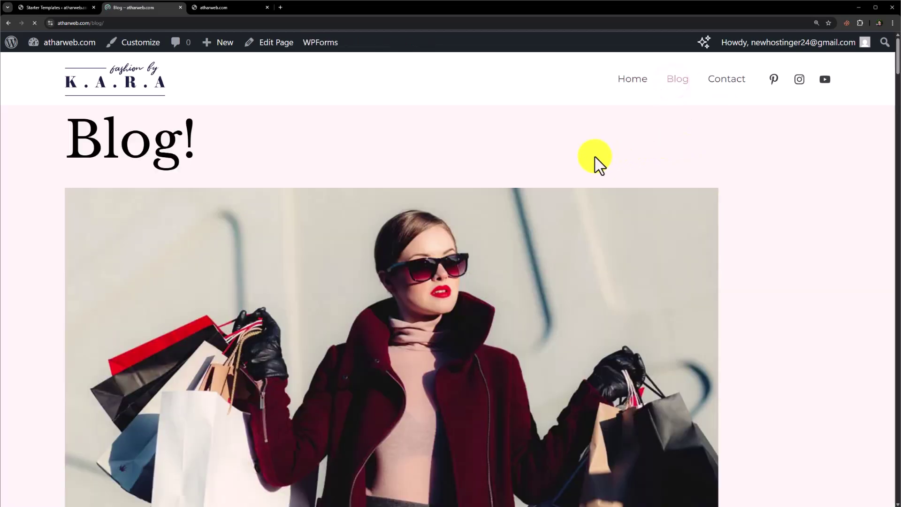
scroll(597, 161, down, 9)
scroll(596, 161, down, 10)
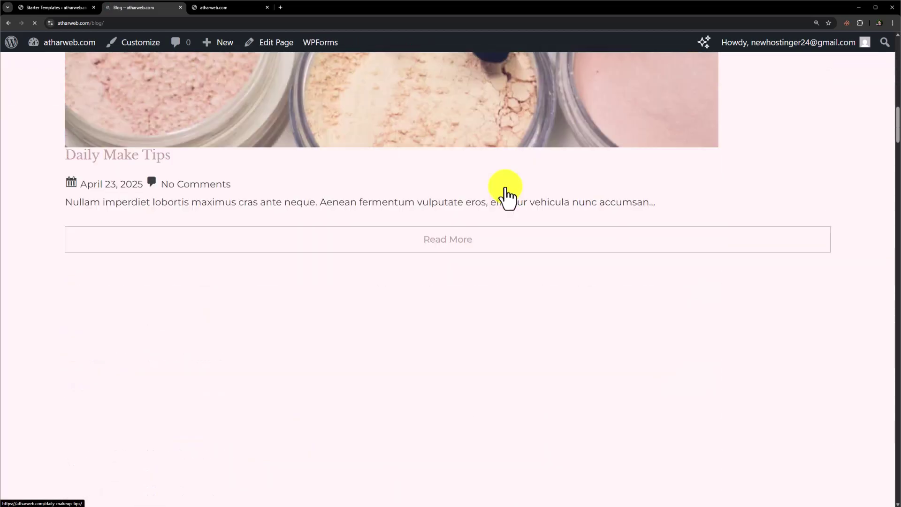
scroll(507, 195, up, 10)
scroll(447, 214, down, 20)
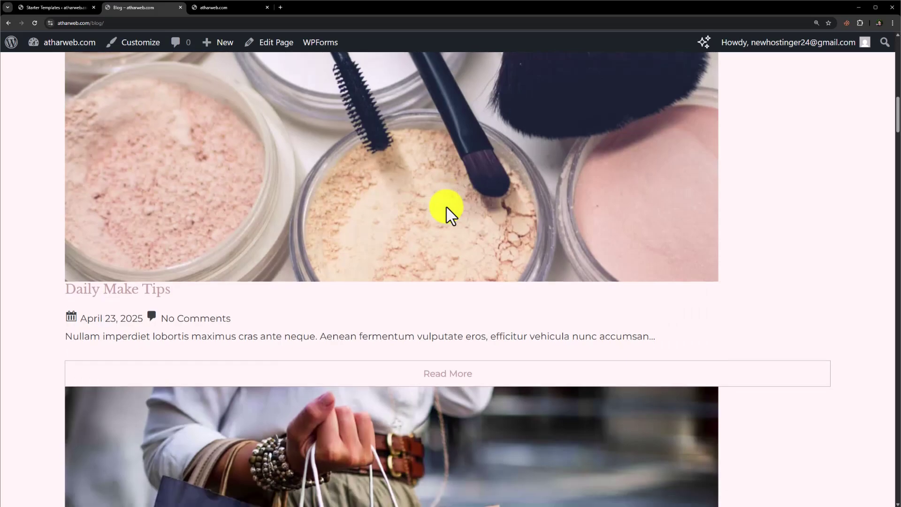
scroll(447, 214, down, 15)
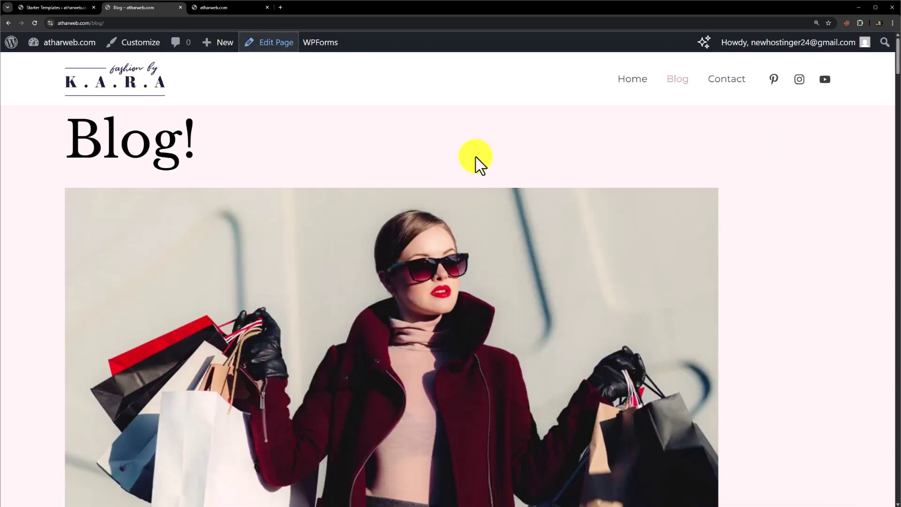
Close the Starter Templates wizard and view the imported Posts.
click(69, 7)
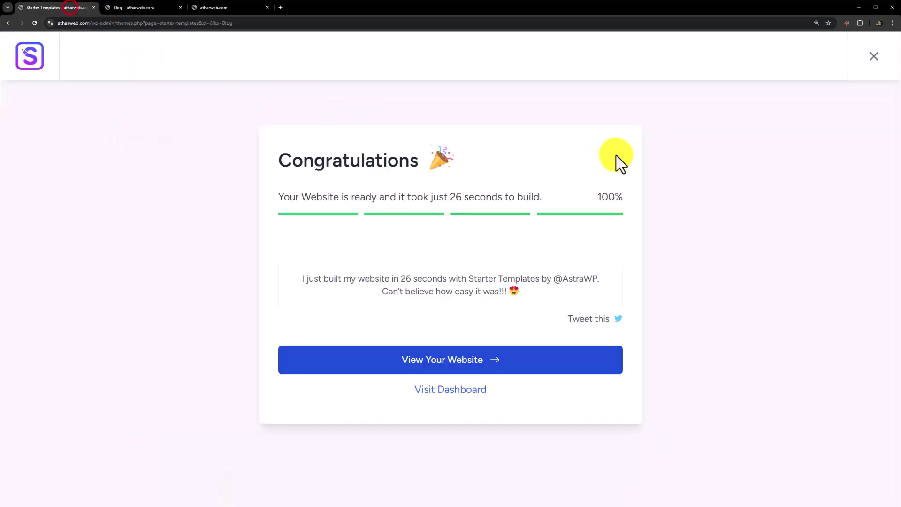
click(873, 58)
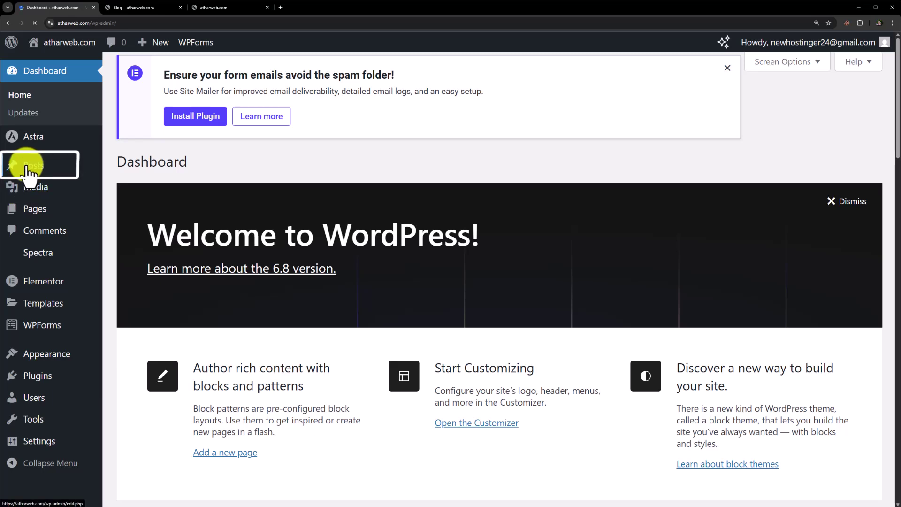
click(28, 169)
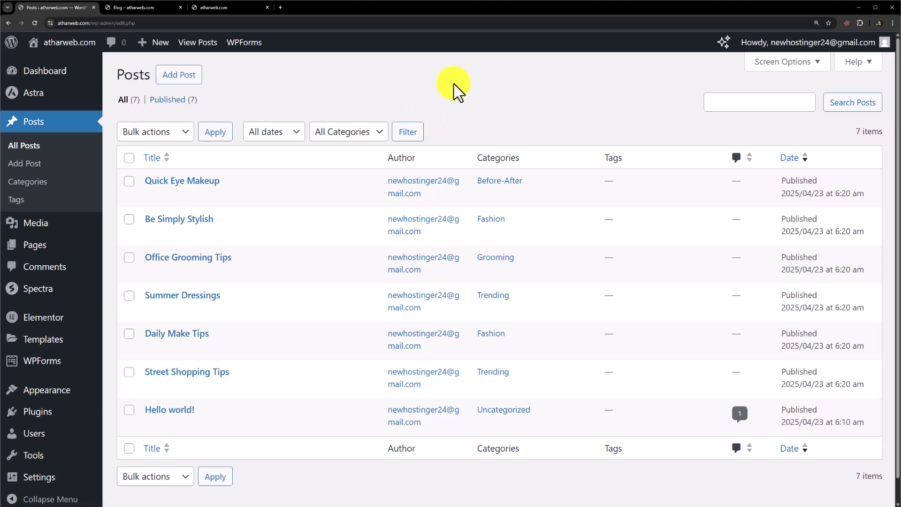
Go to All Pages and open Home's 'Edit with Elementor' link in a new tab.
mouse_move(64, 250)
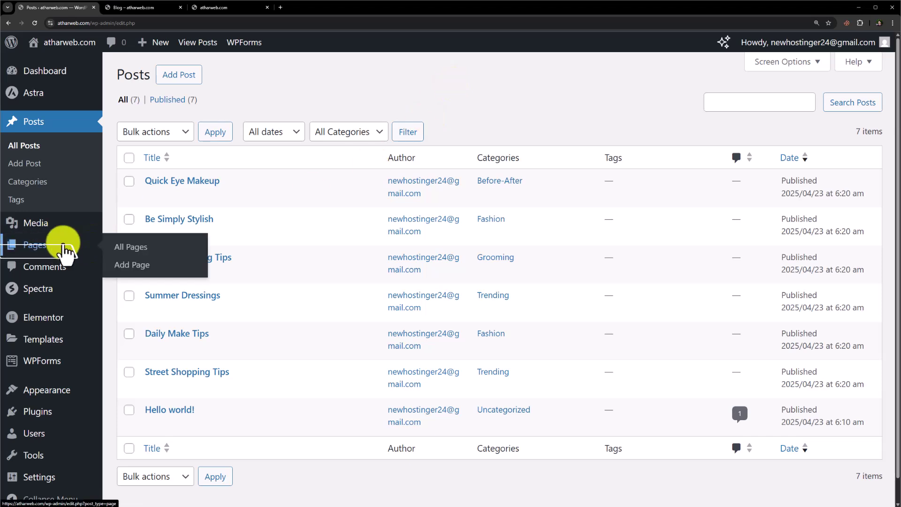
click(144, 245)
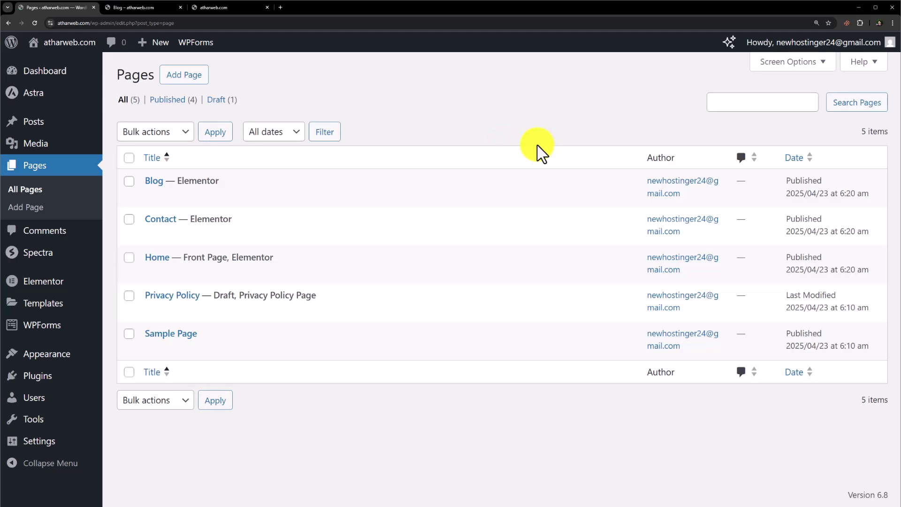
mouse_move(354, 253)
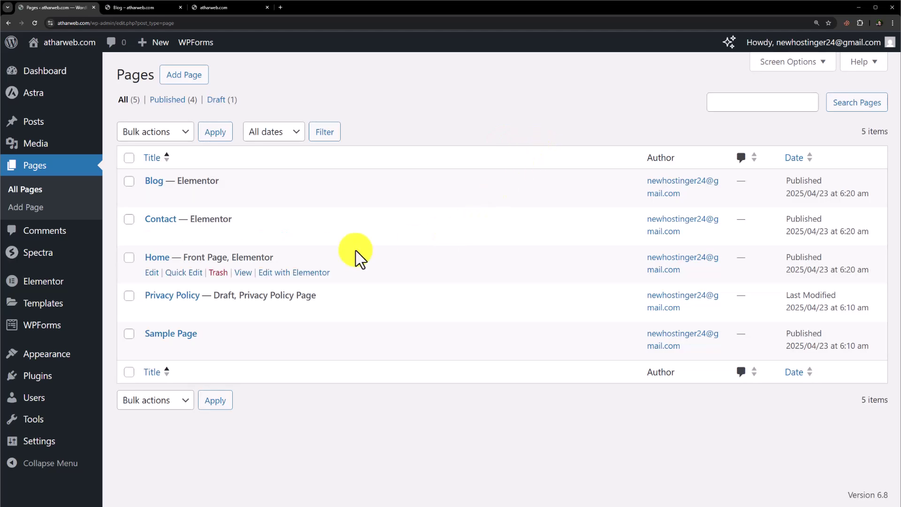
right_click(297, 277)
click(320, 287)
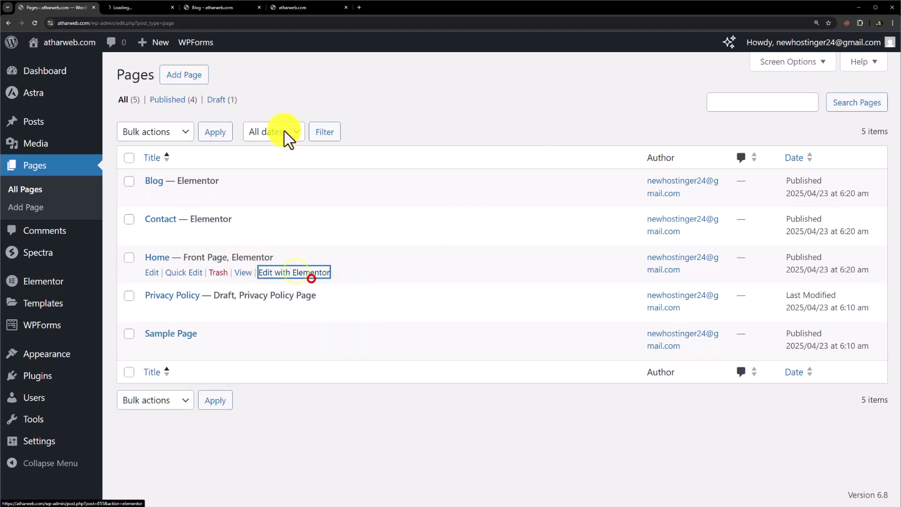
Switch to the Elementor tab and select the hero heading's title text.
click(145, 6)
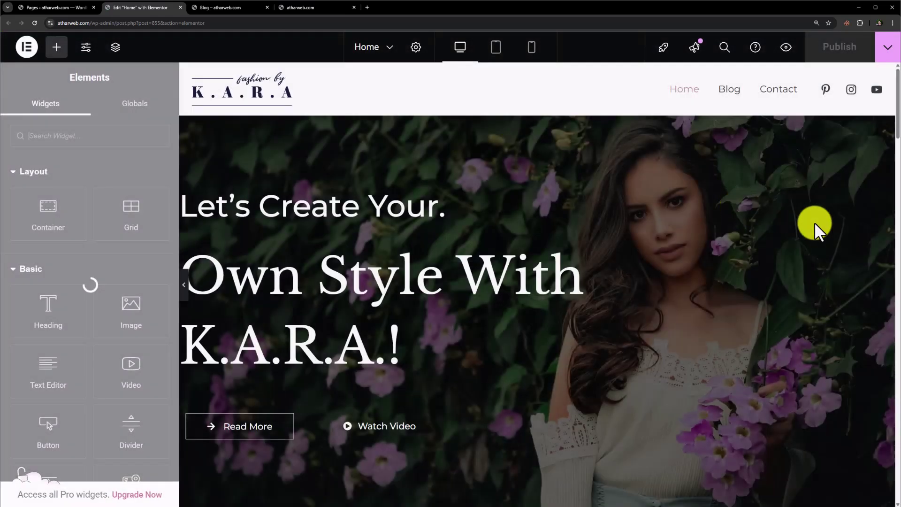
scroll(512, 226, down, 3)
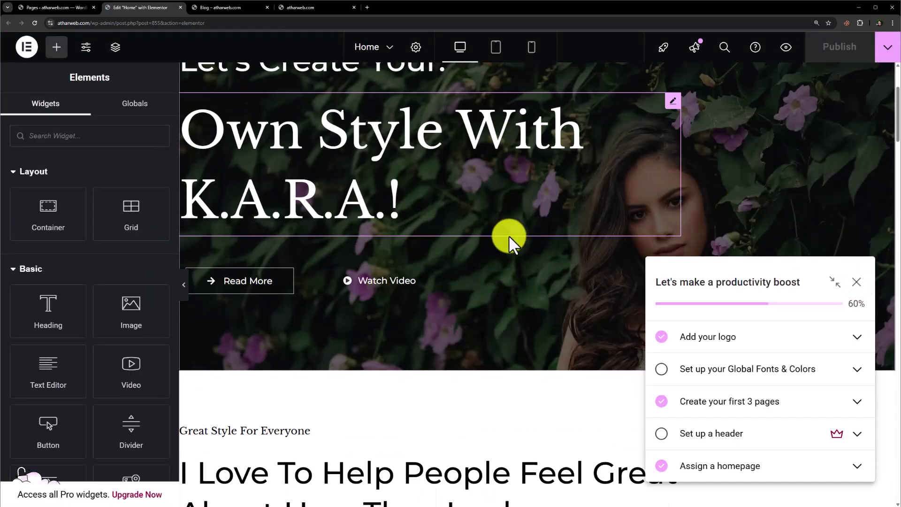
scroll(470, 233, up, 2)
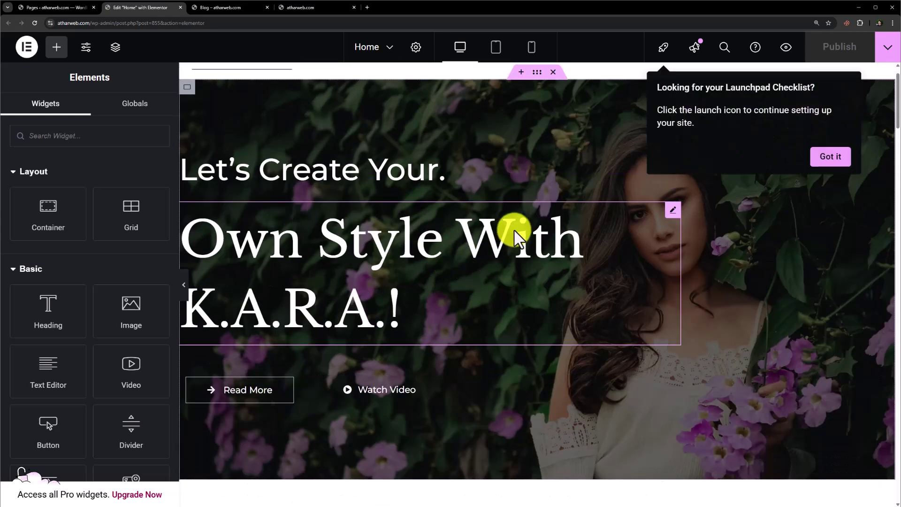
click(386, 238)
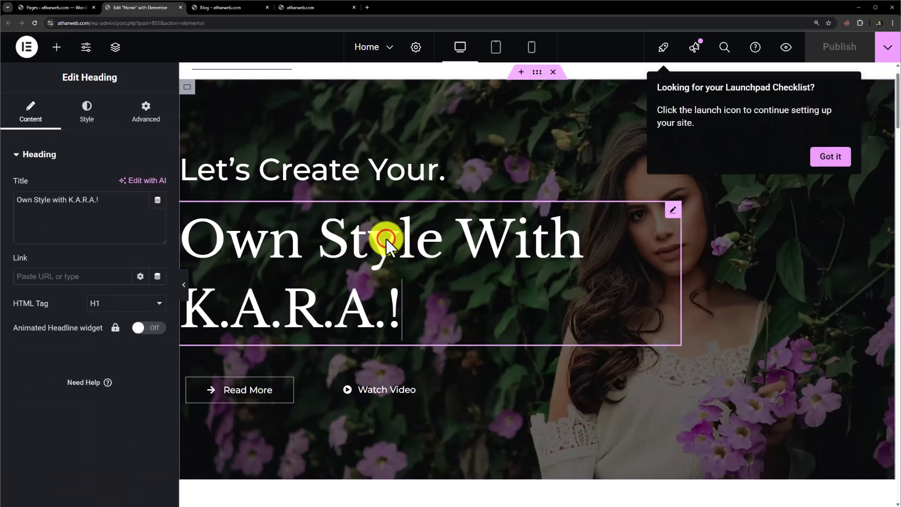
drag(110, 201, 19, 199)
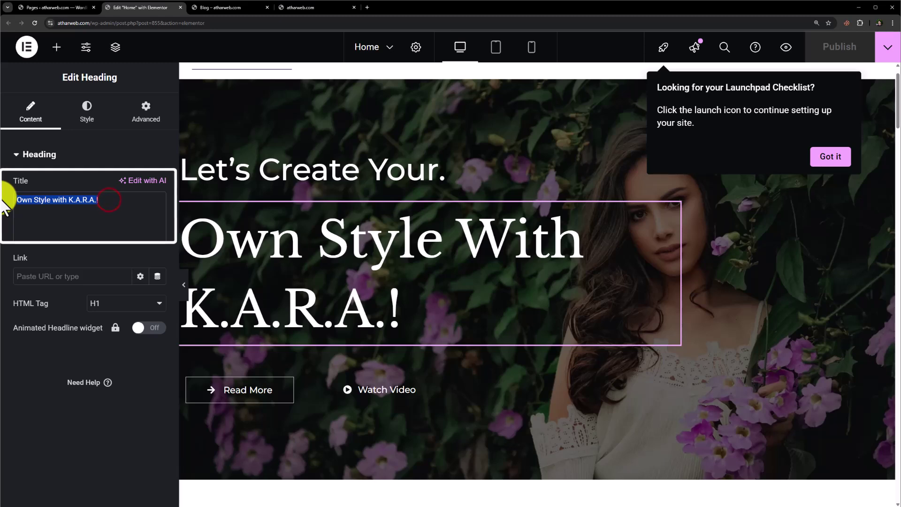
Open the hero's Read More button settings, showing link # and size Large.
scroll(310, 260, down, 4)
scroll(328, 256, up, 2)
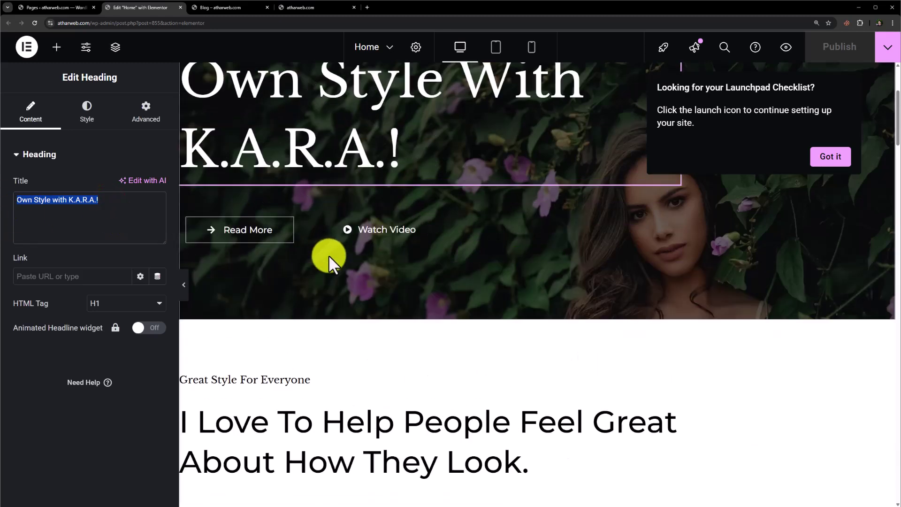
click(303, 279)
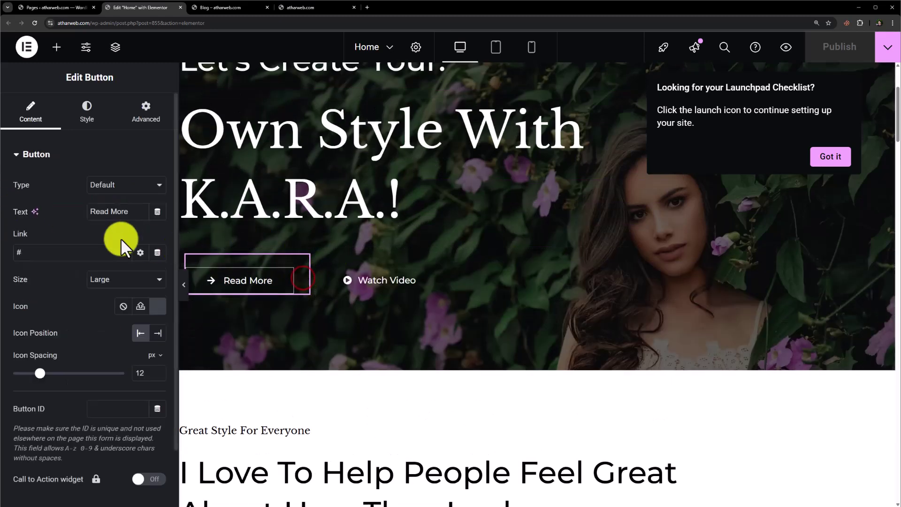
Select the Read More label text, then show the Elements widget library.
triple_click(123, 210)
scroll(438, 311, down, 10)
click(56, 47)
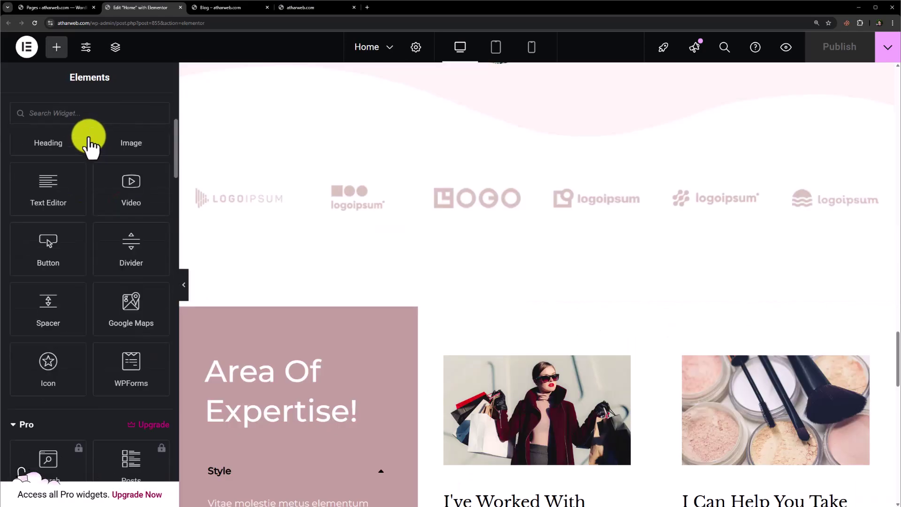
Scroll through the Home page canvas to review its sections.
scroll(111, 191, down, 1)
scroll(453, 342, down, 8)
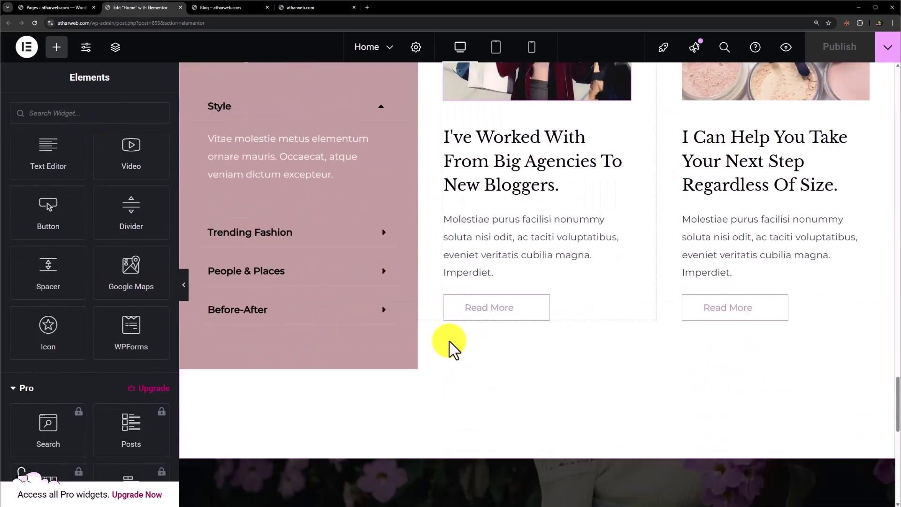
scroll(452, 345, up, 13)
scroll(449, 343, up, 15)
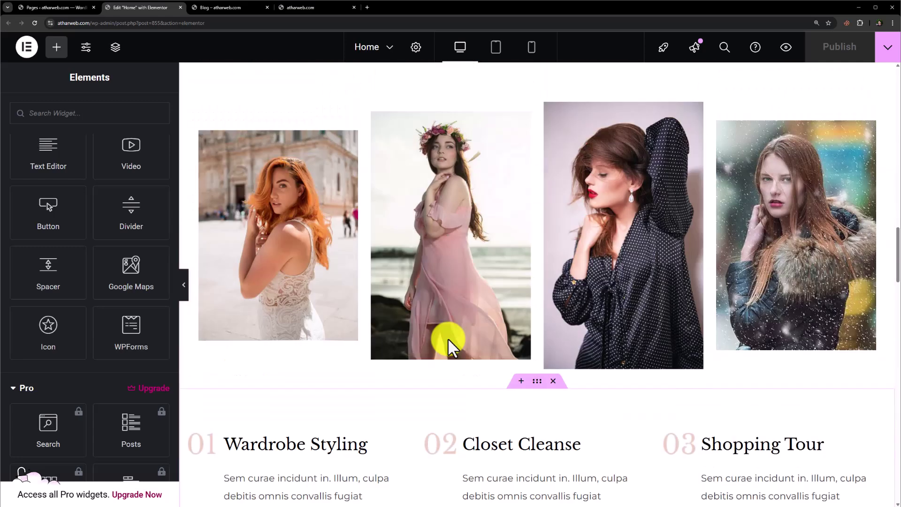
scroll(447, 338, up, 11)
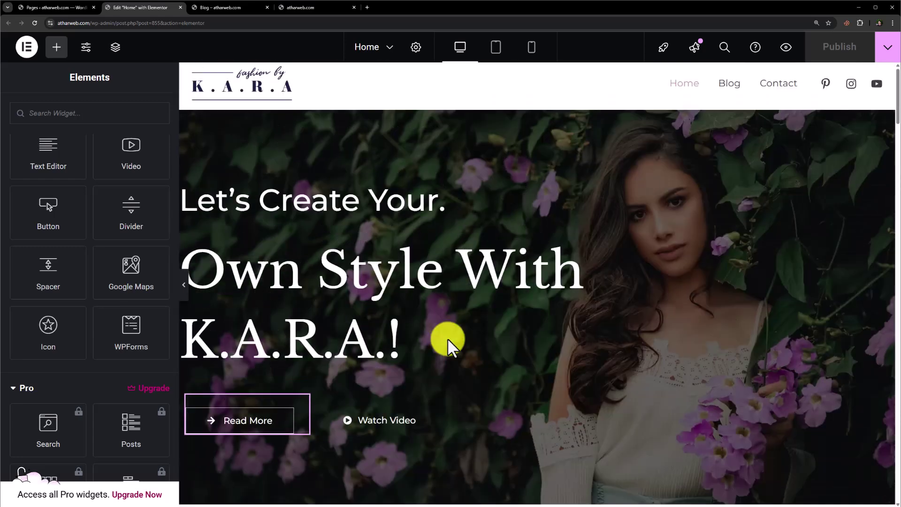
scroll(441, 343, down, 8)
scroll(437, 350, down, 10)
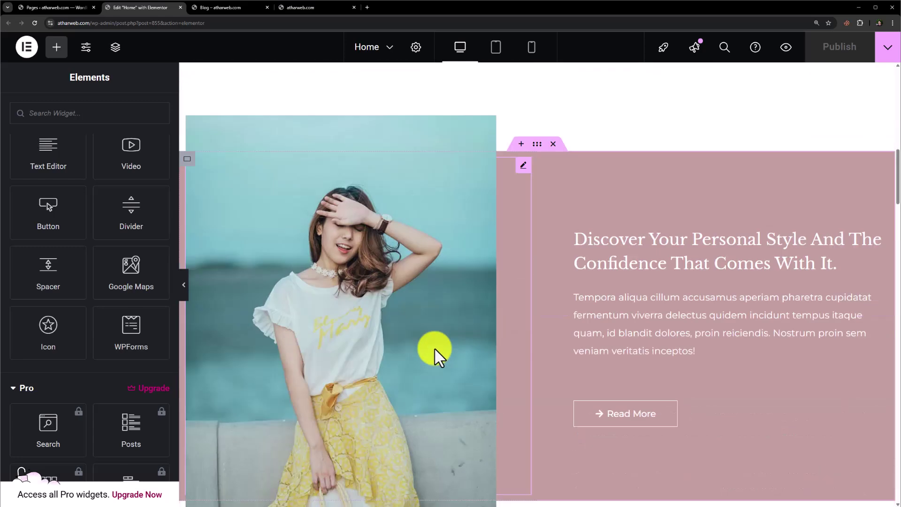
scroll(436, 352, down, 12)
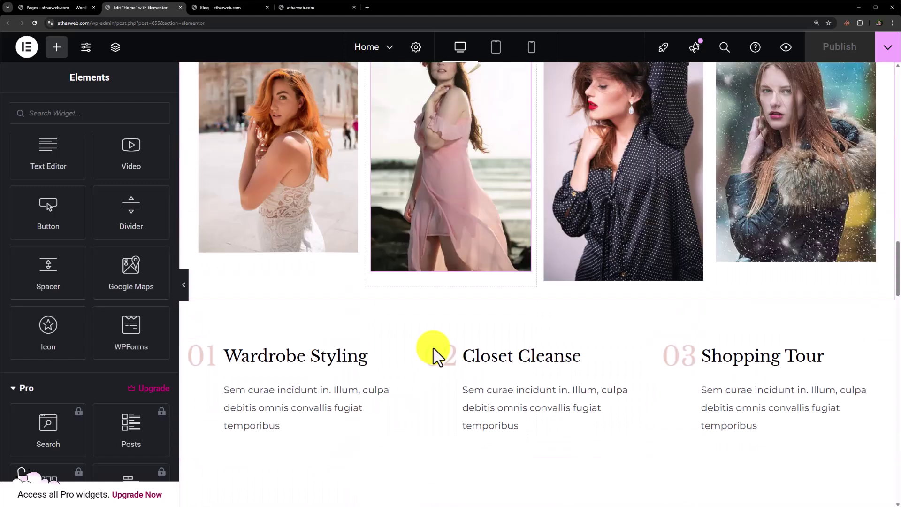